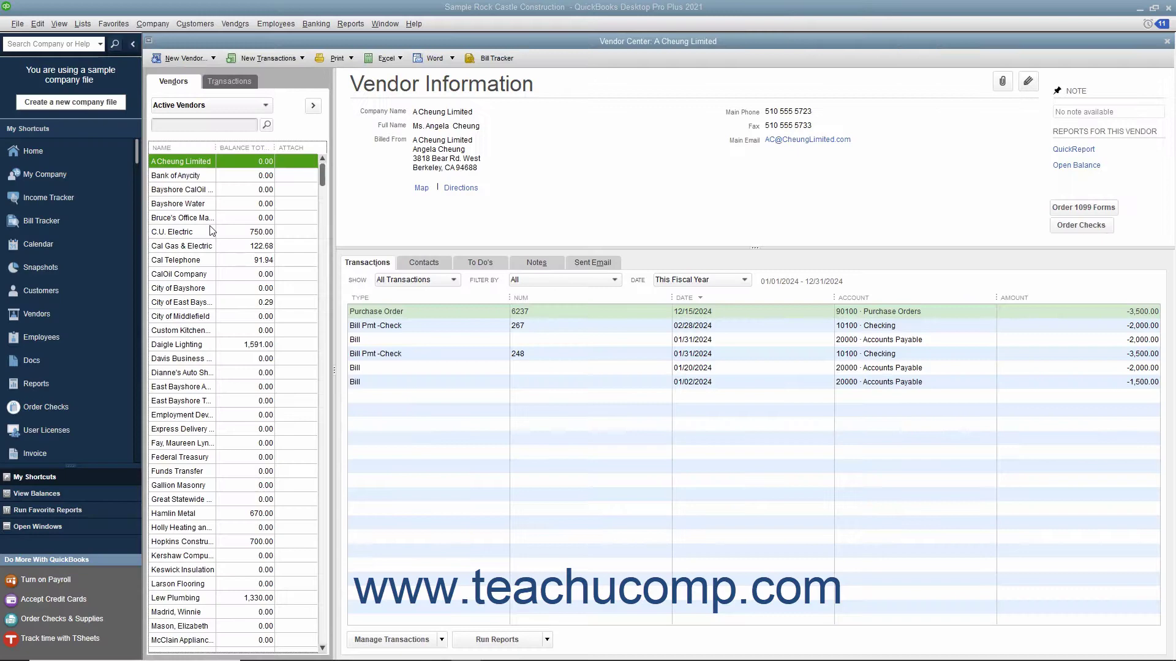
Scroll through the Vendors list, select an entry, then close the Vendor Center
scroll(212, 231, down, 3)
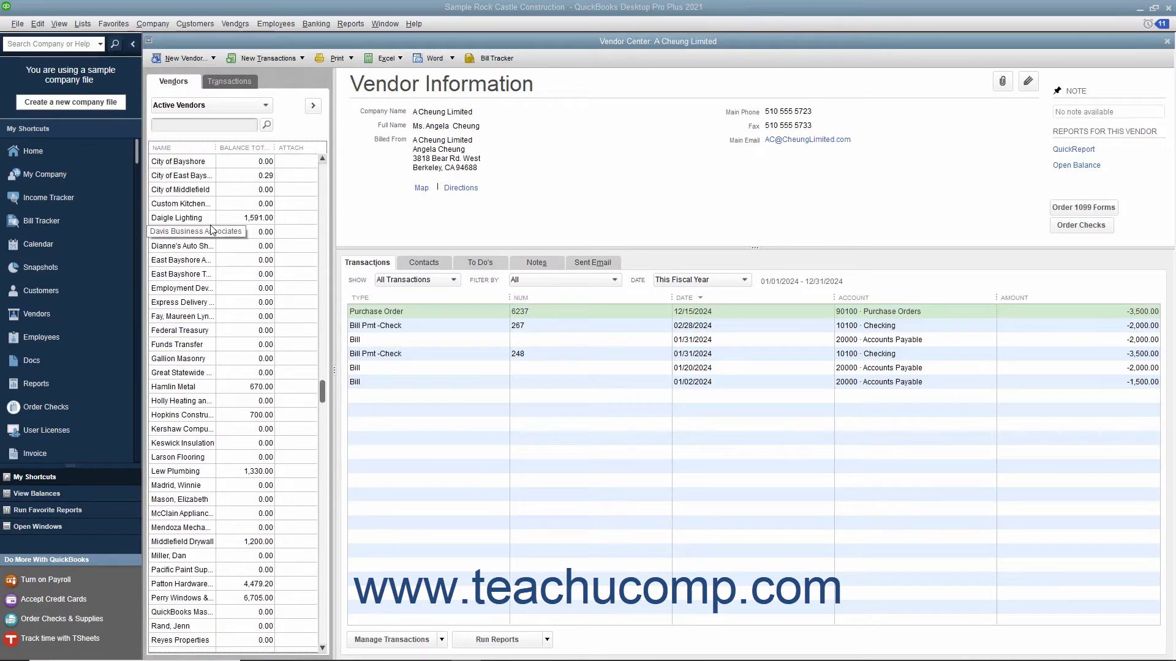
scroll(211, 230, up, 3)
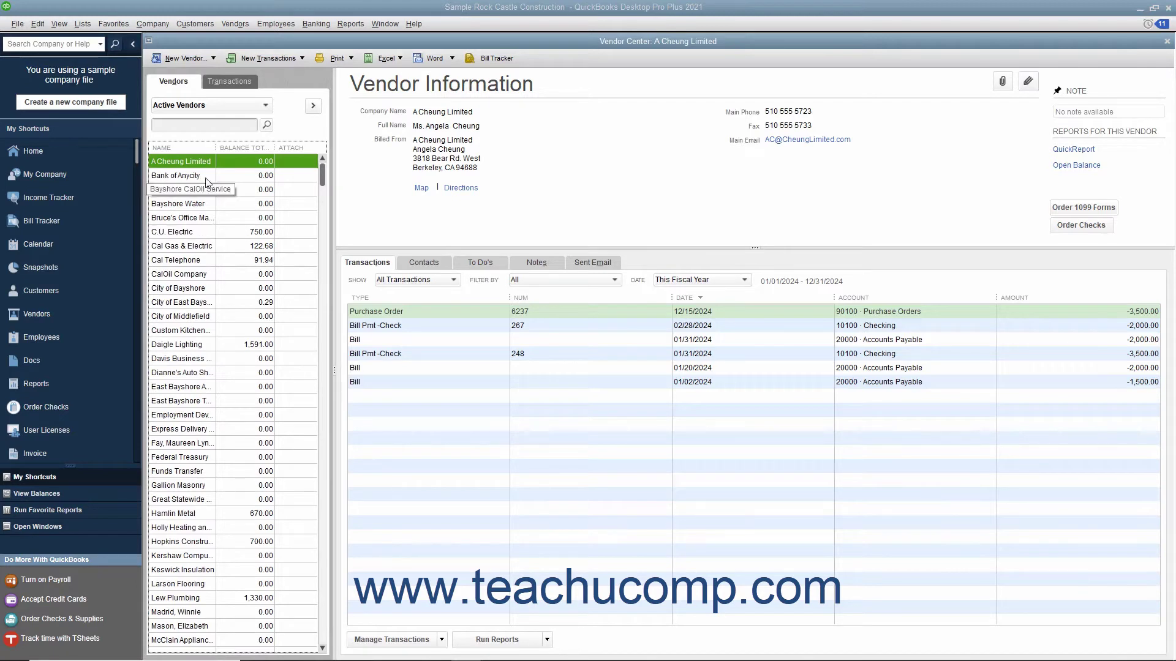
click(188, 89)
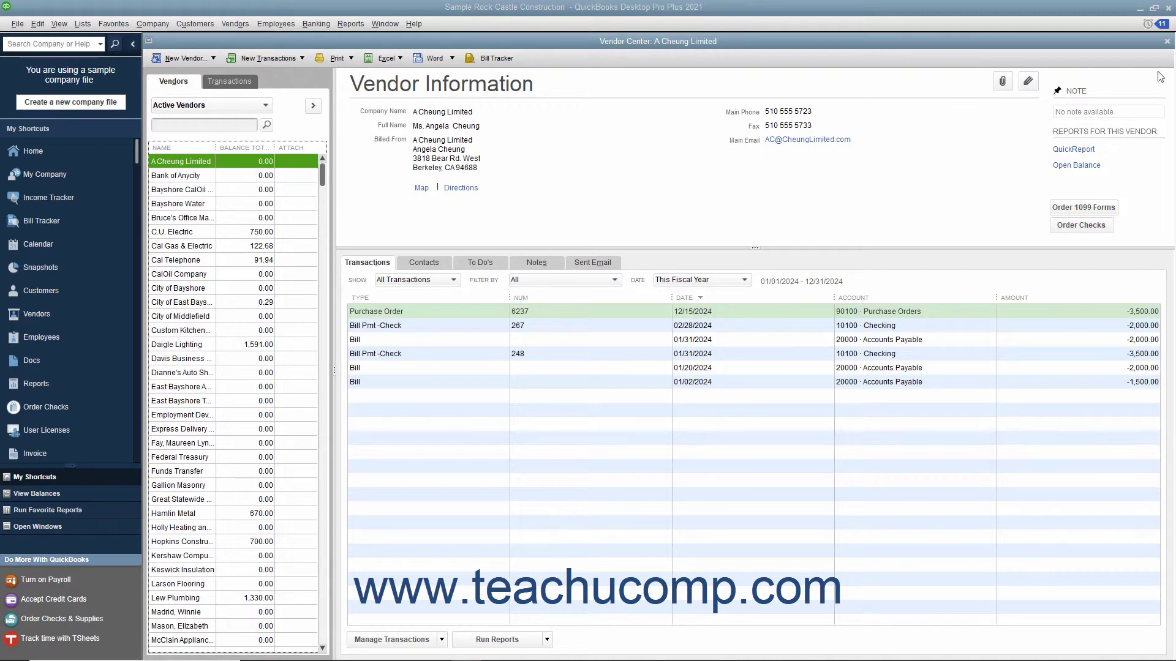
click(1167, 41)
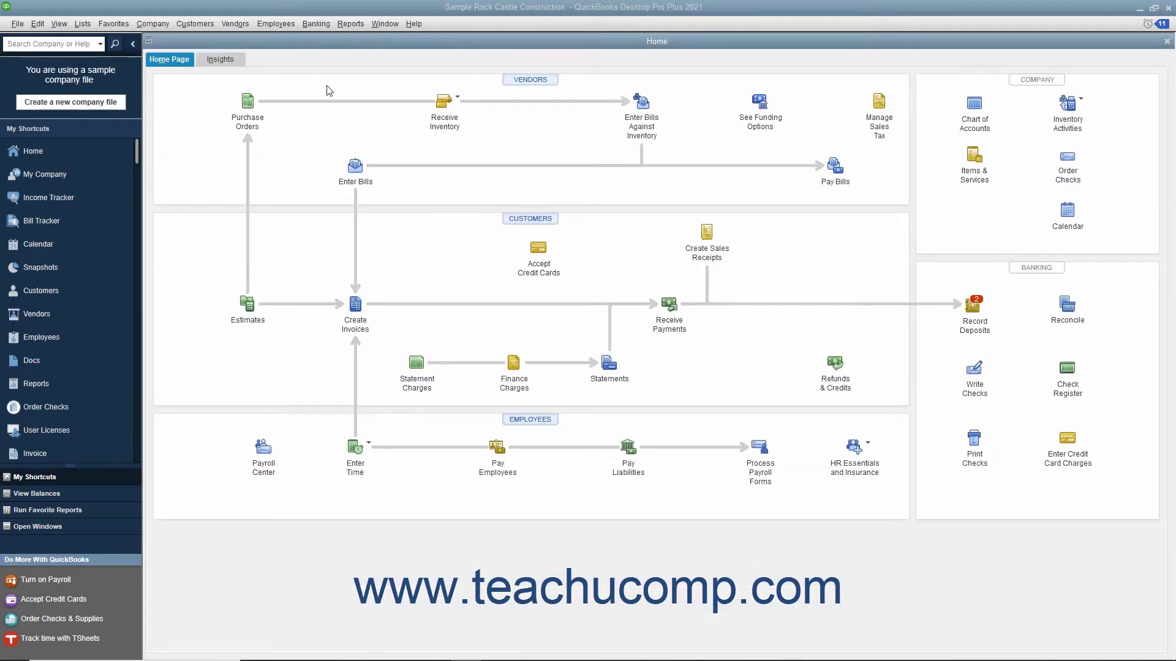
Open the Vendor Center from the Vendors menu
click(244, 23)
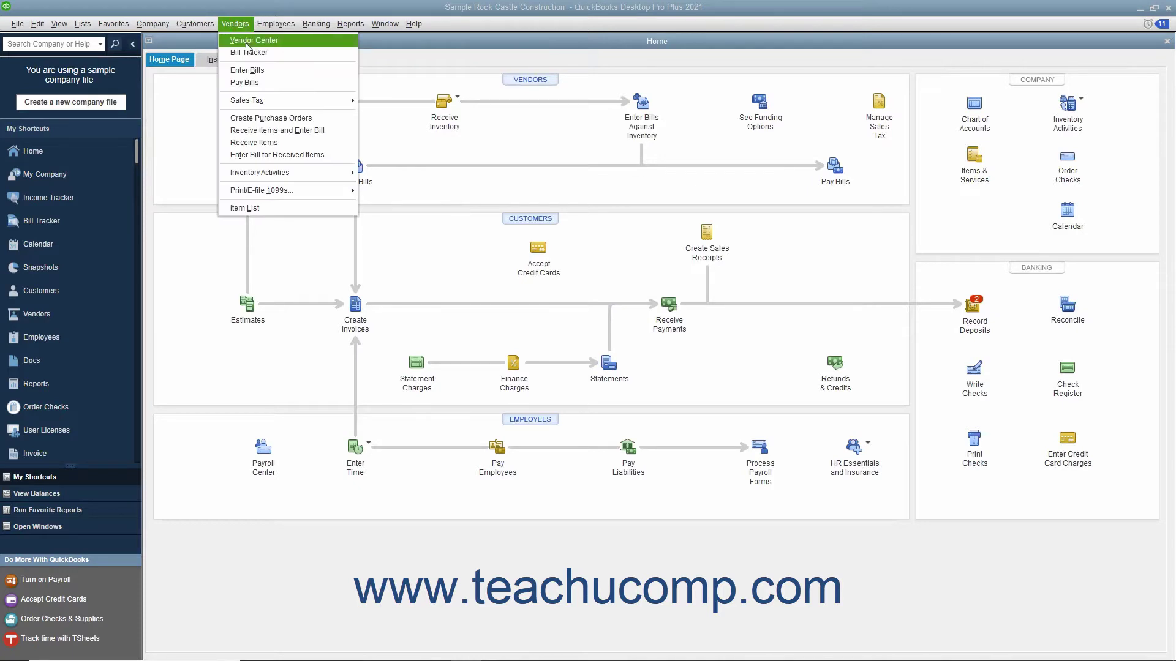
click(247, 42)
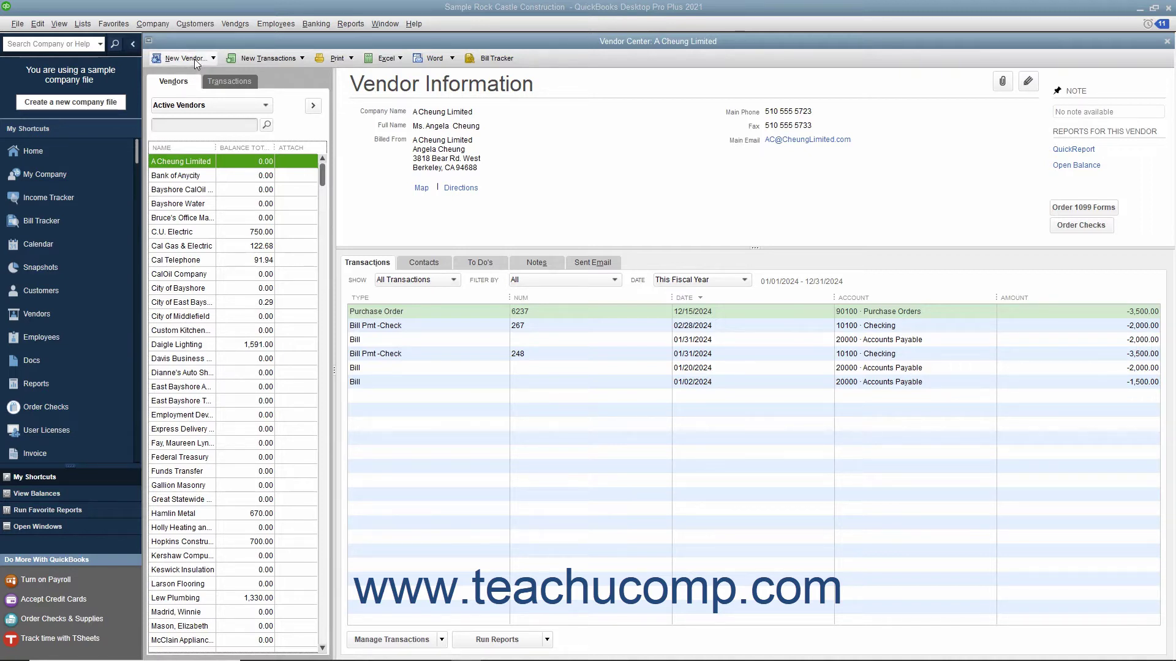
Create a New Vendor named Northwind Traders and check the opening balance as-of date 12/15/2024
click(193, 59)
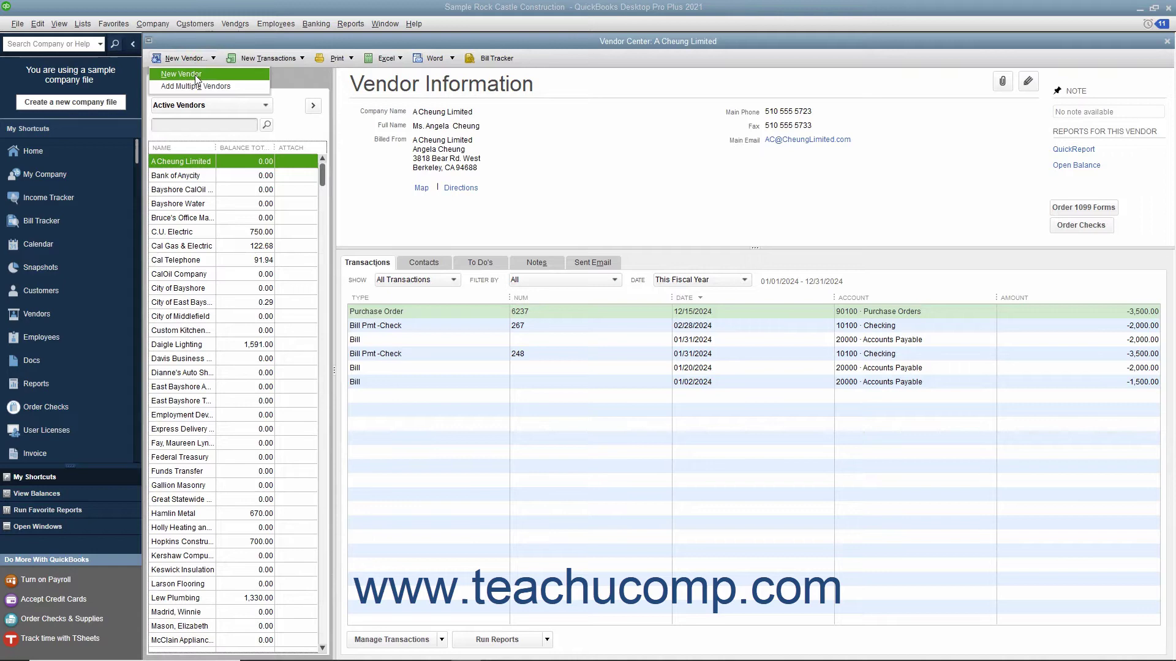
click(195, 75)
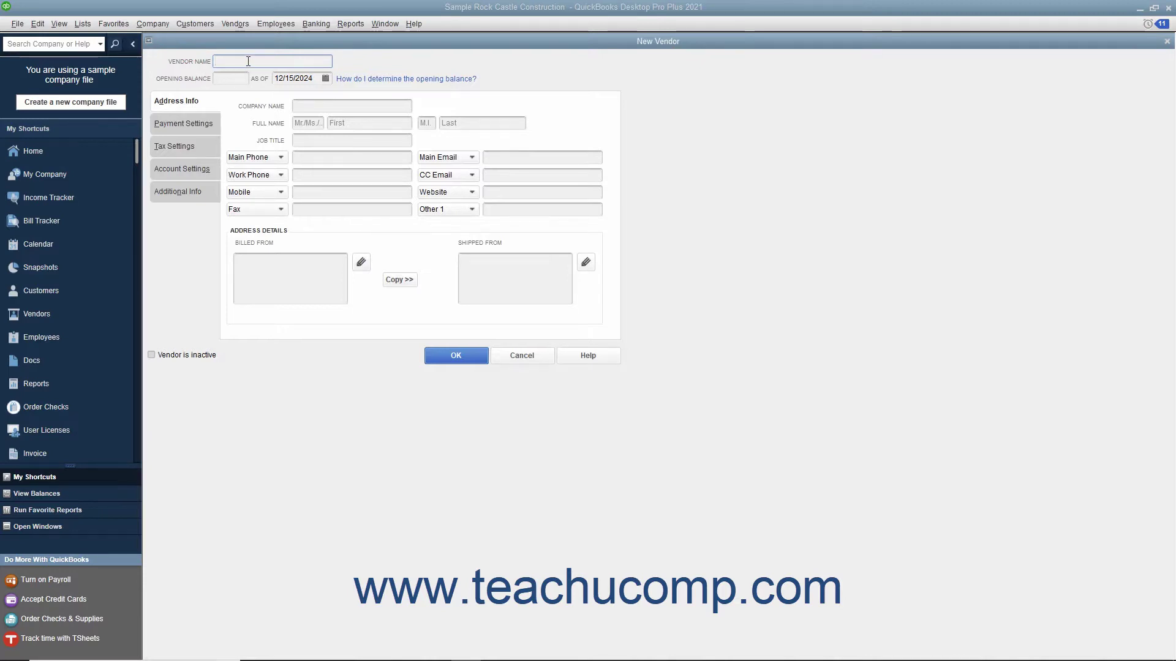
text(Northwind Traders)
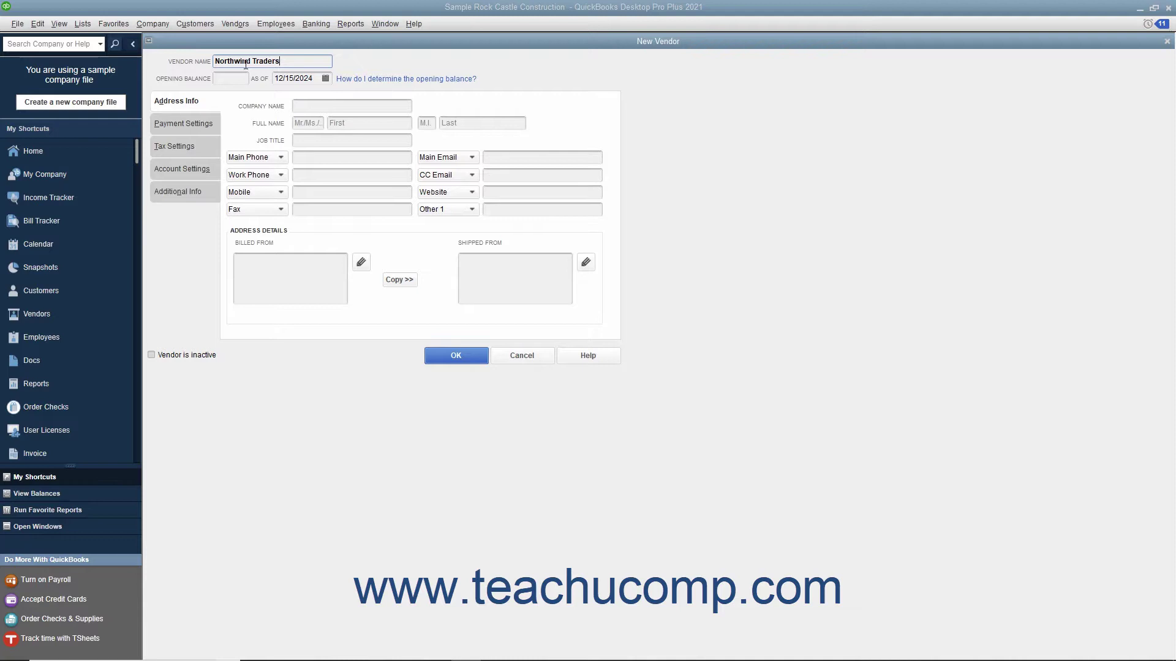
click(236, 78)
click(326, 78)
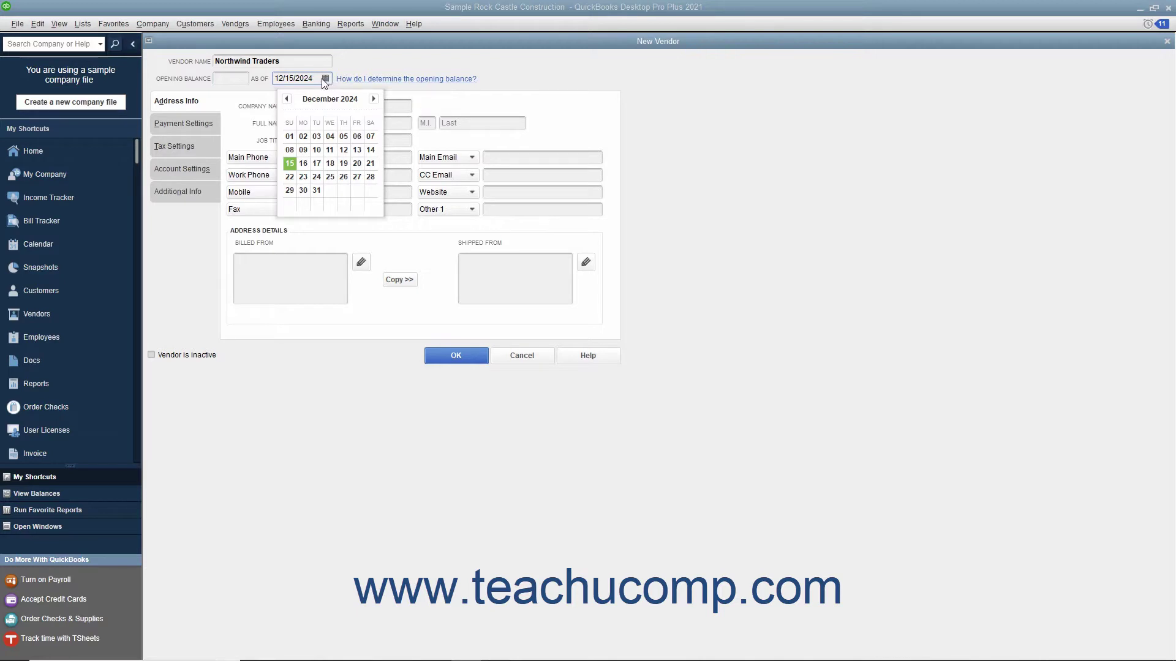
click(226, 79)
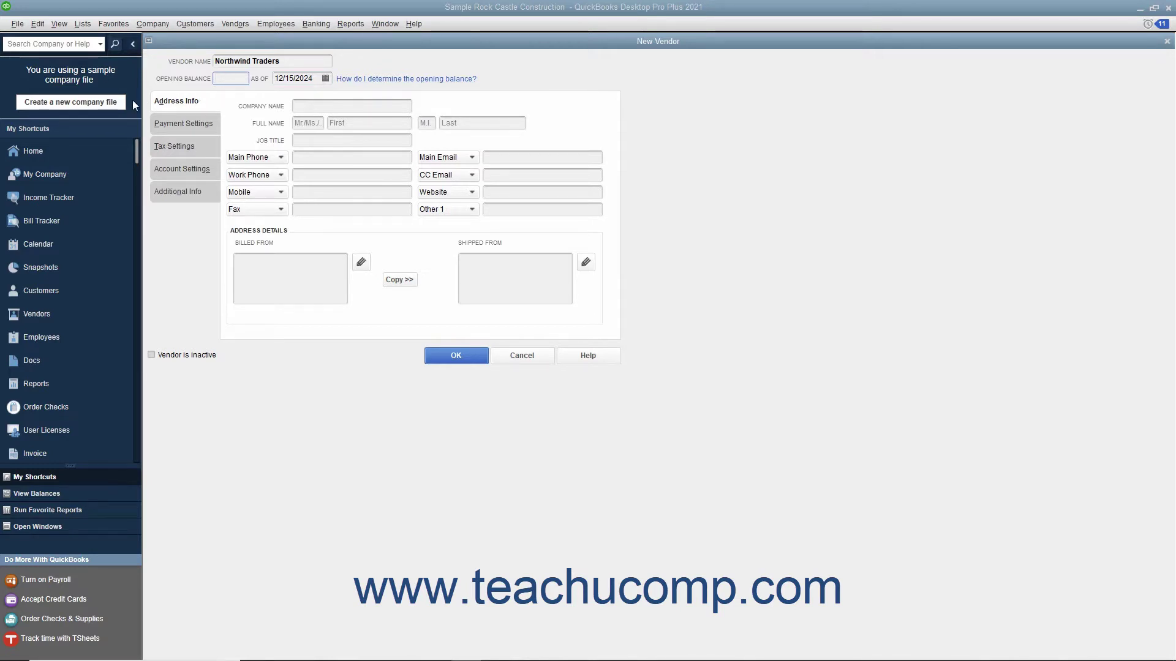
Copy the vendor name Northwind Traders and paste it into Company Name
click(172, 103)
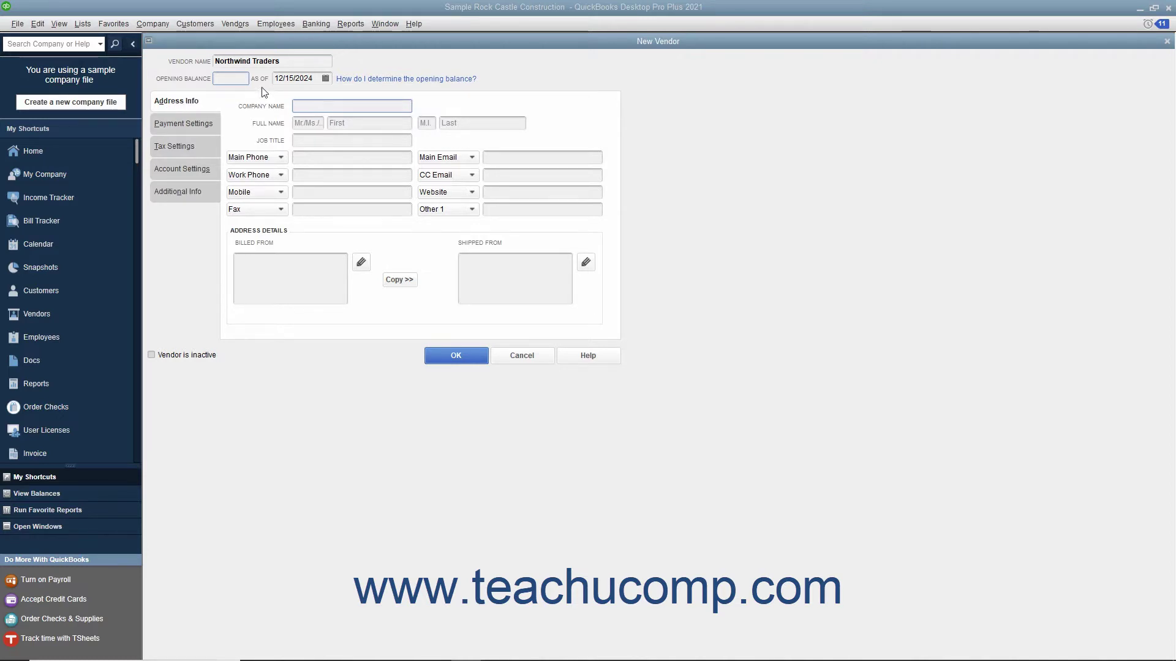
click(289, 61)
right_click(222, 66)
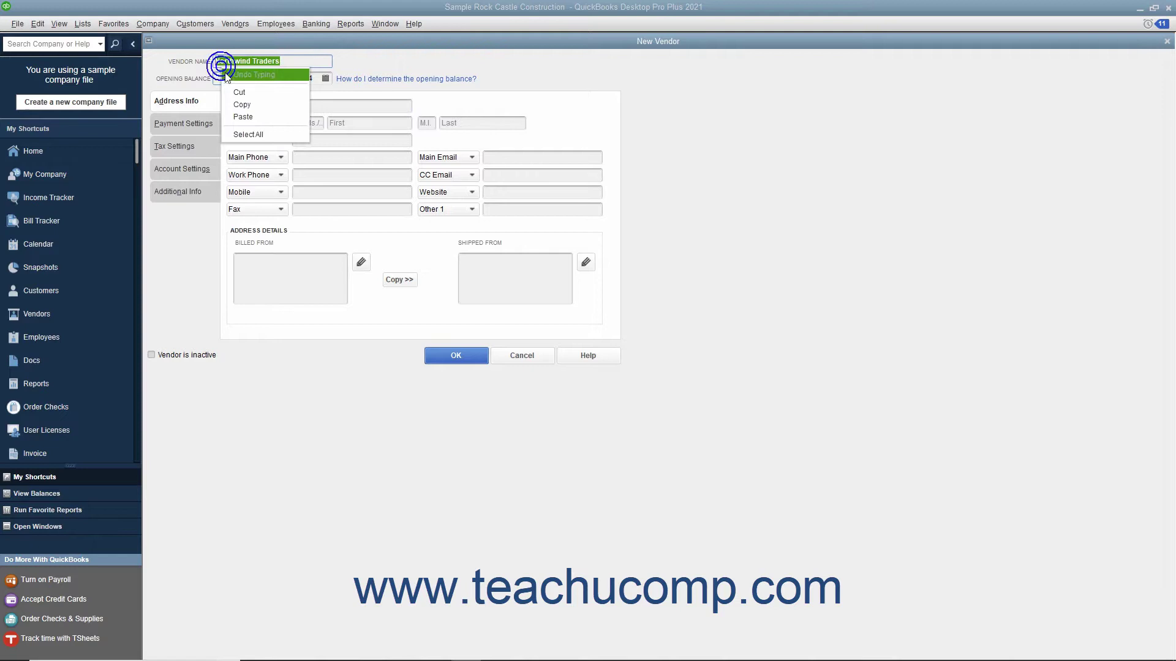
click(240, 104)
right_click(297, 104)
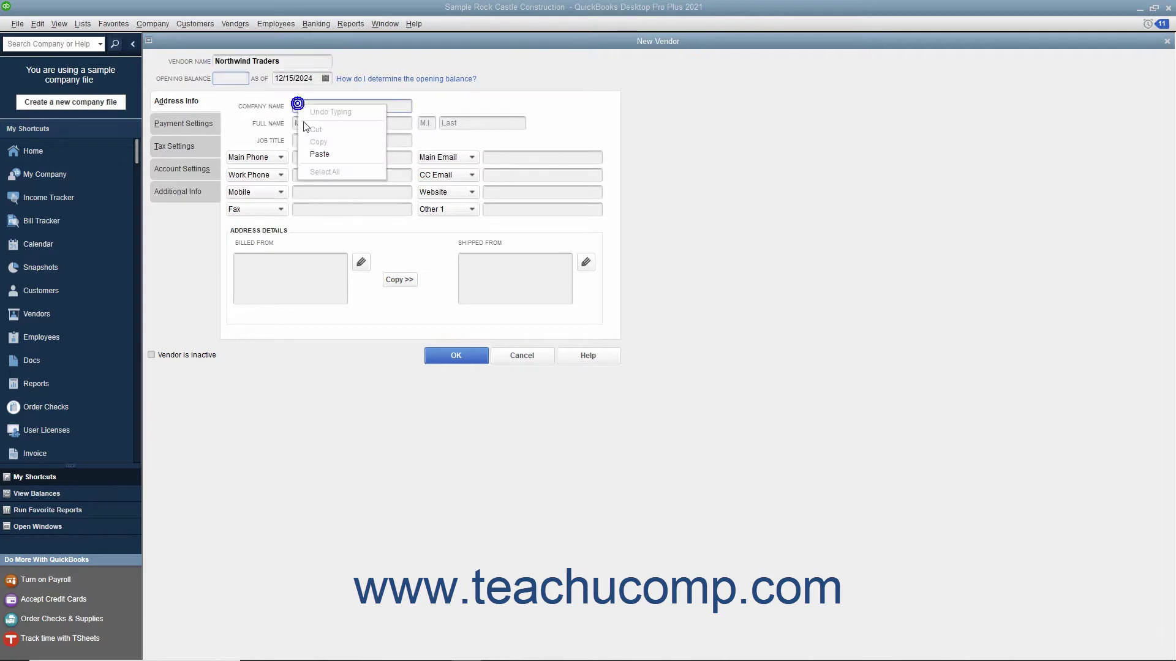
click(315, 154)
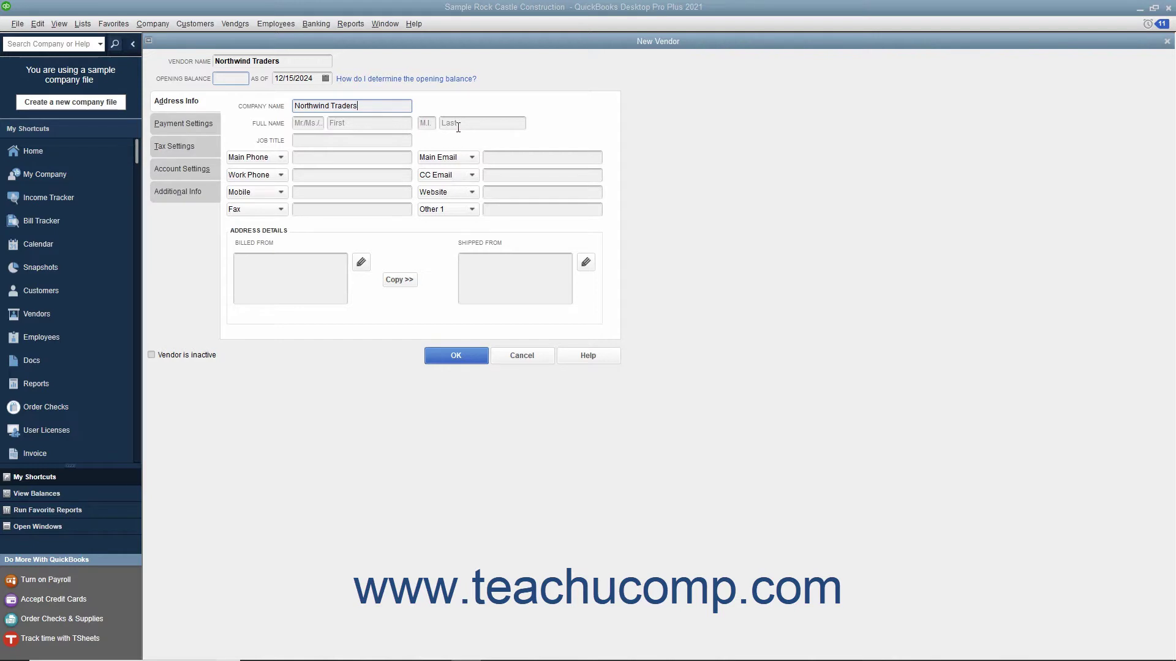
click(368, 137)
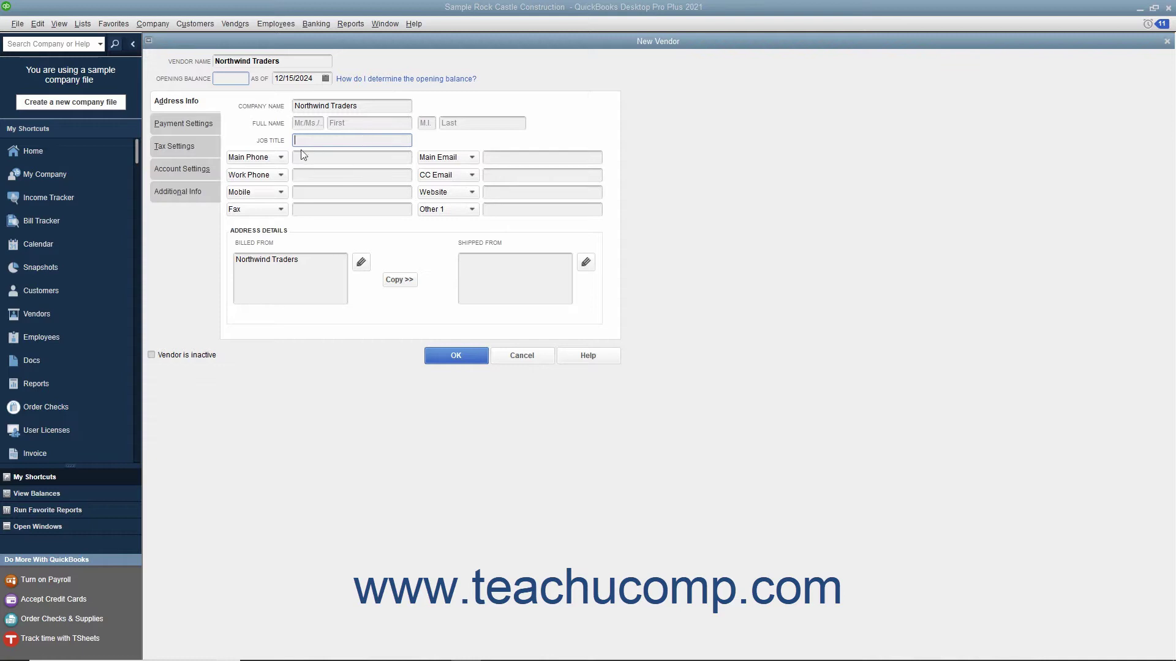
Keep the Main Phone contact type and enter the vendor's main phone number
click(250, 157)
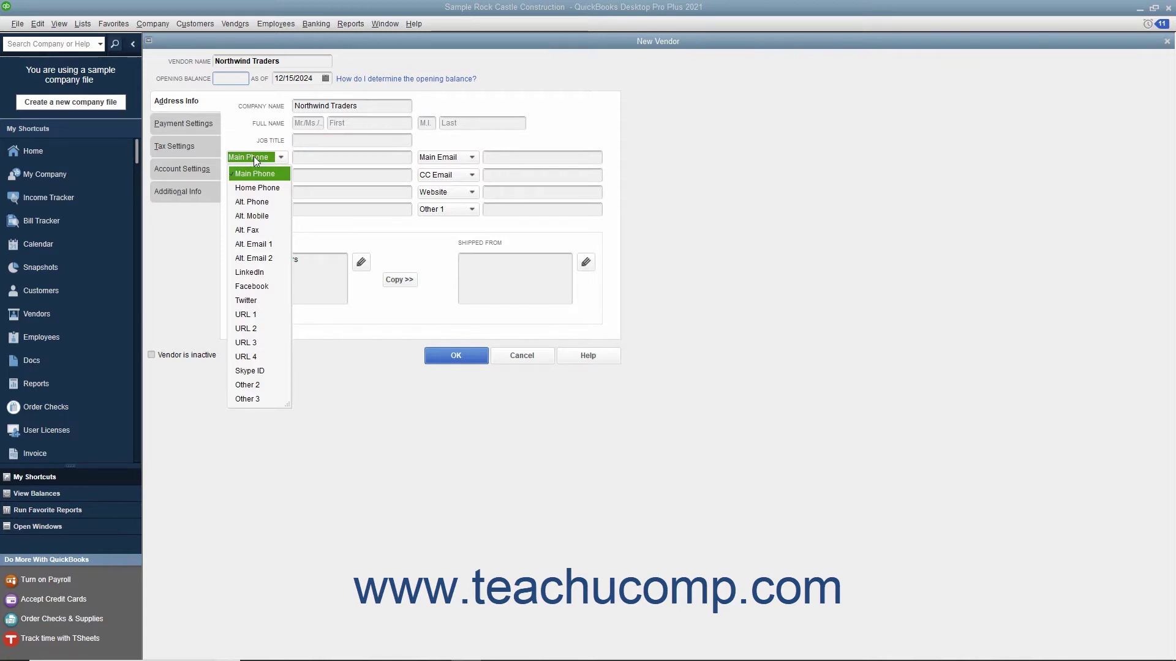
click(302, 159)
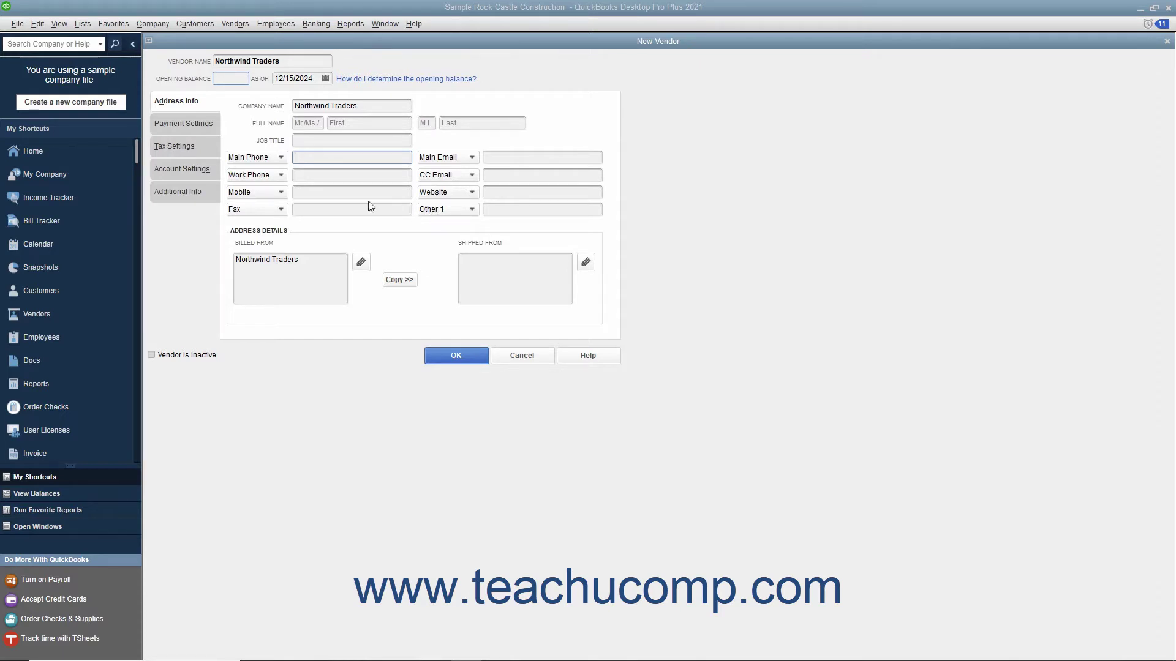
click(282, 157)
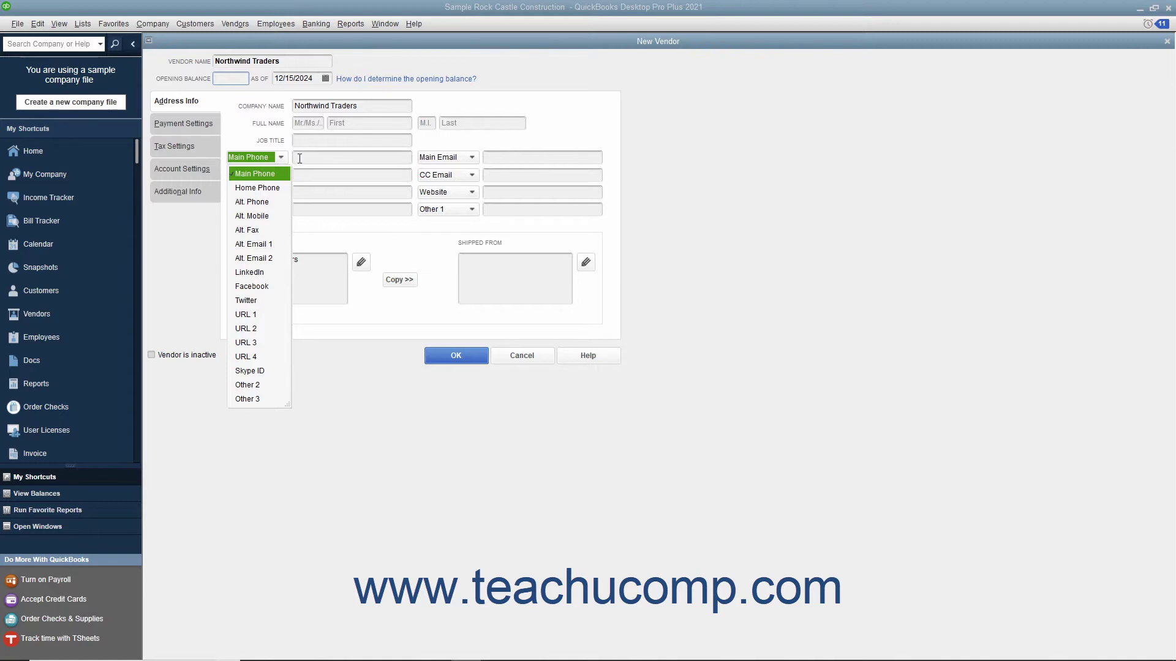
click(298, 158)
text((888) 000-1234)
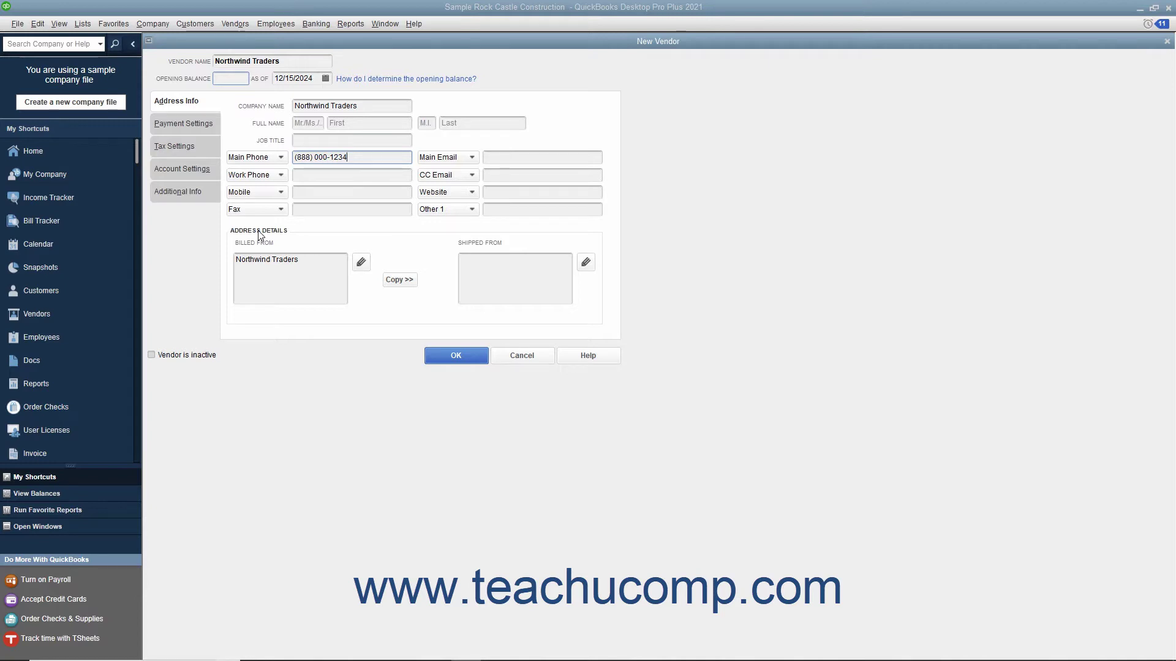
In the billed-from address editor, add the street address on a new line and confirm
click(259, 272)
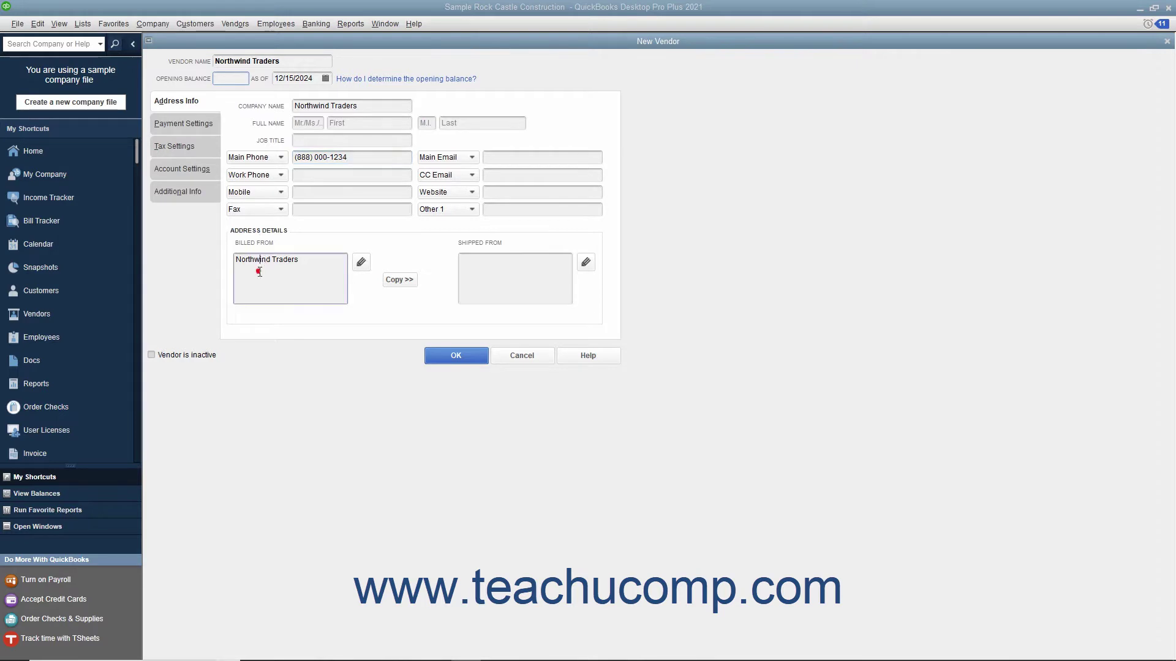
click(361, 263)
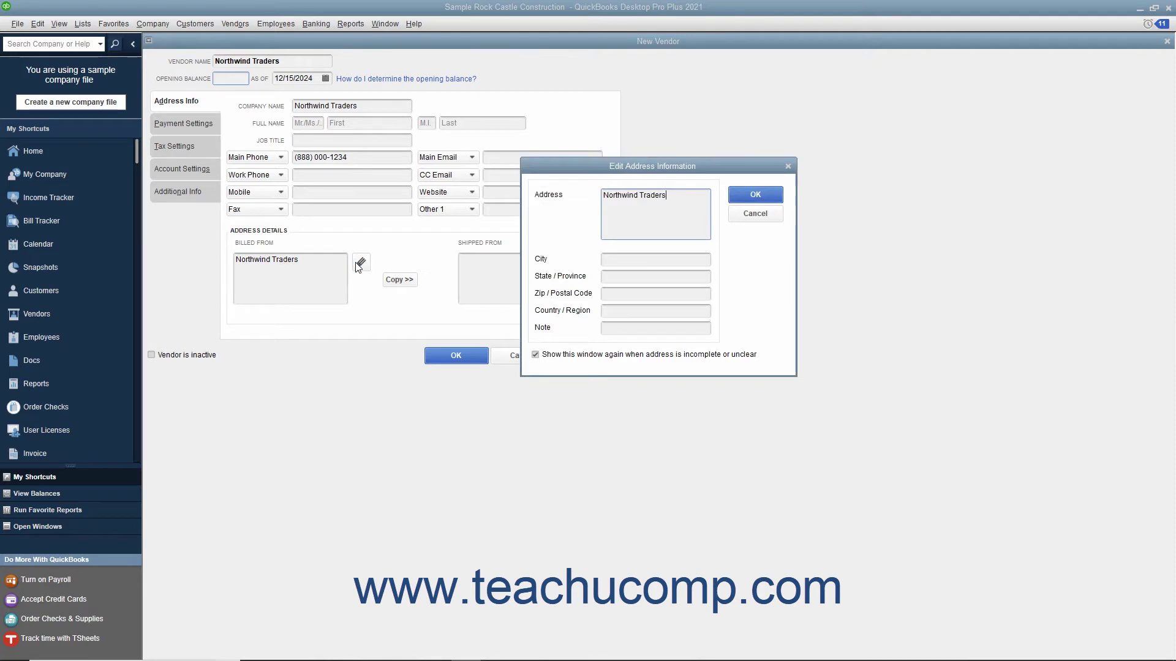
key(Return)
text(123 Sunnyside St.)
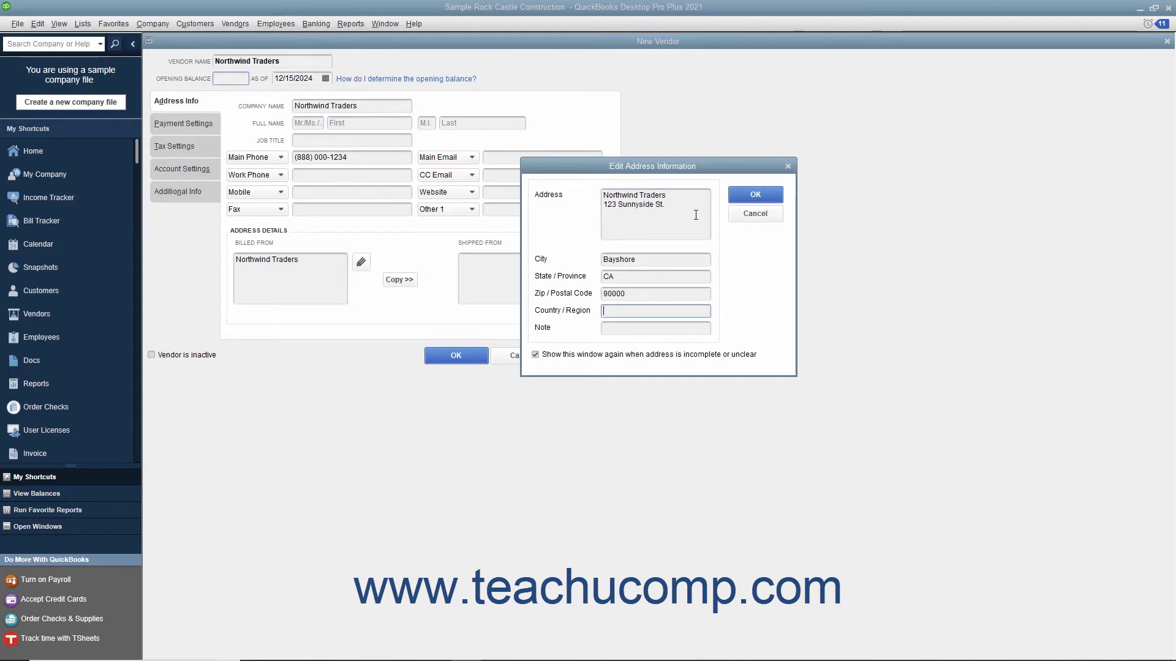
click(733, 195)
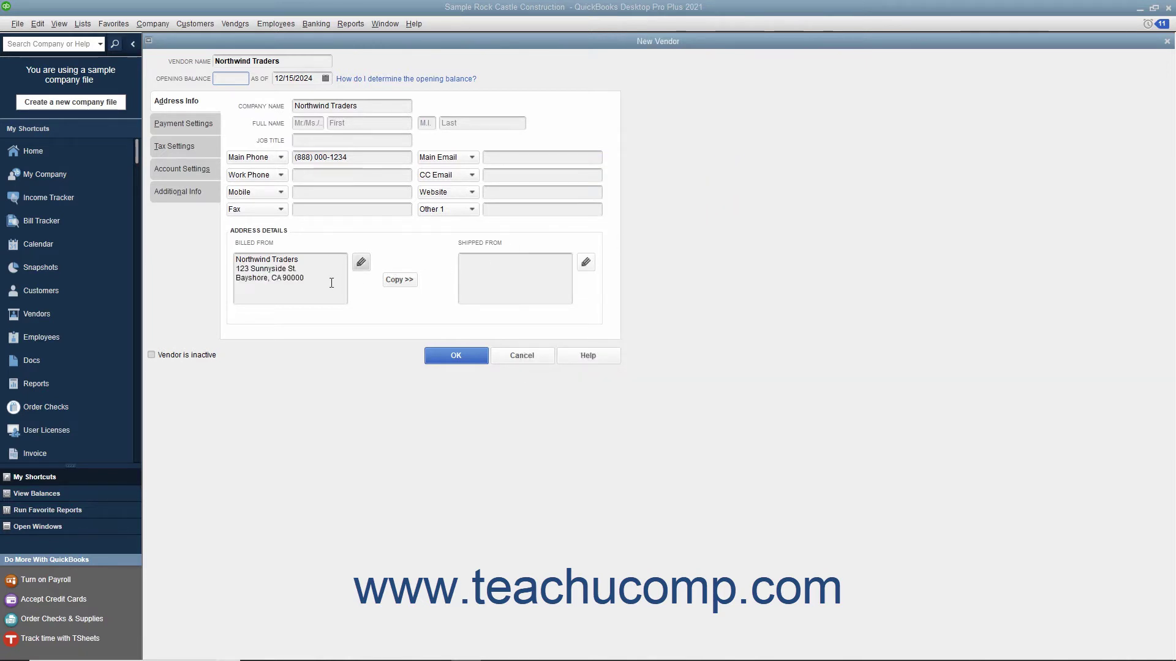
Copy the billed-from address into the shipped-from address and accept it
click(400, 280)
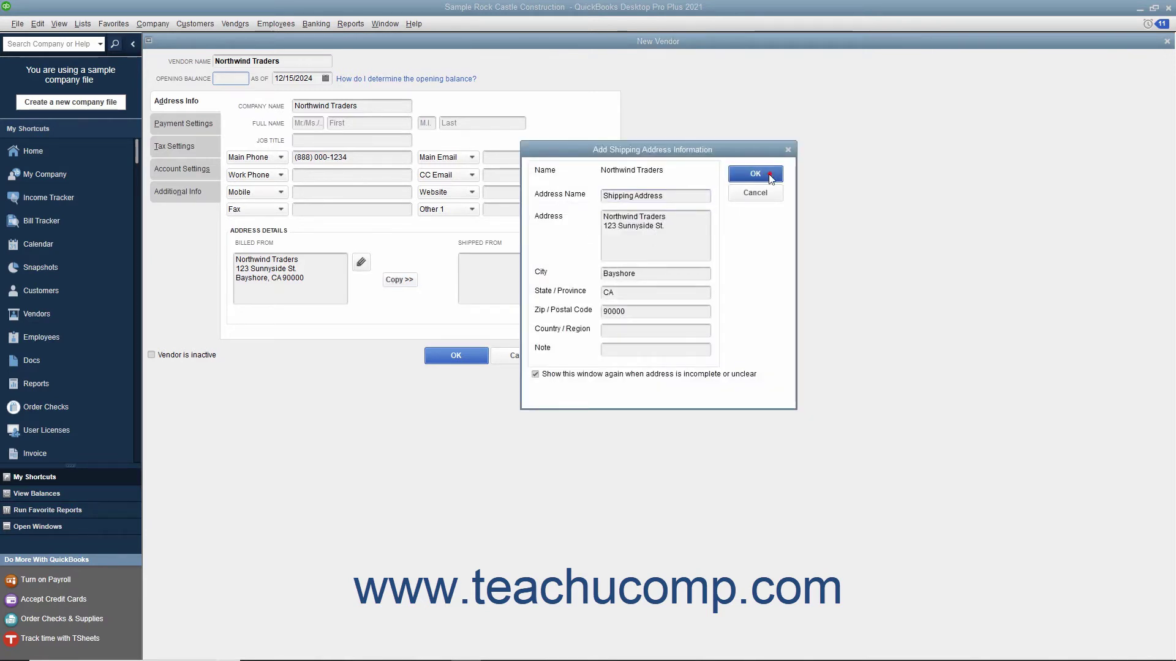
click(764, 176)
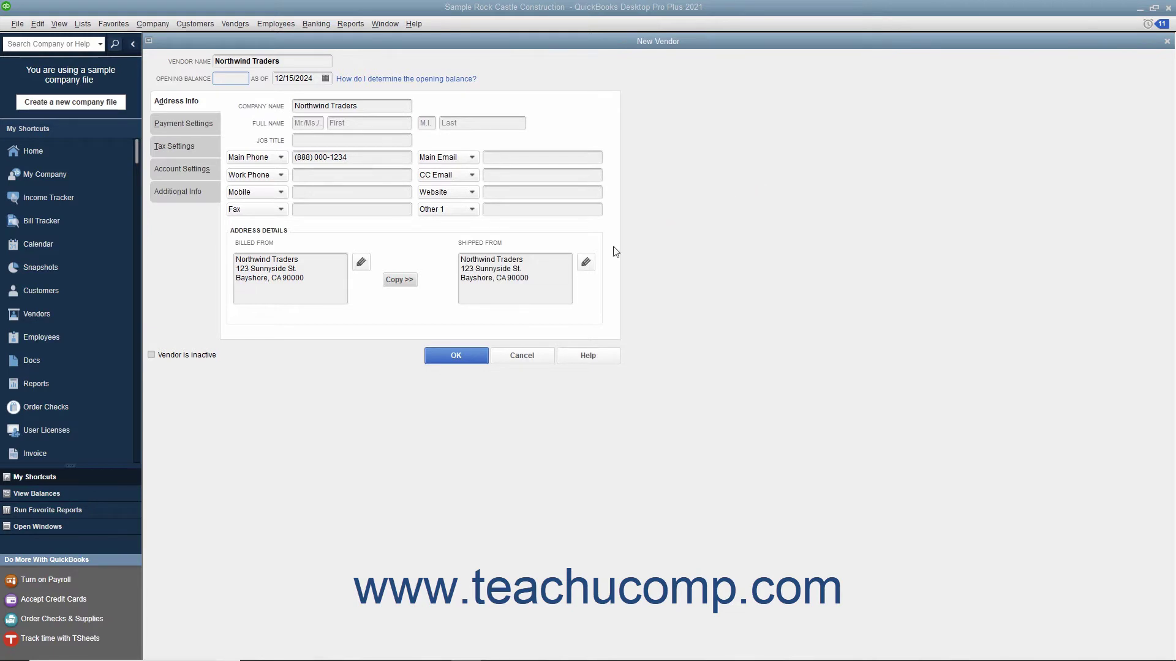
click(554, 281)
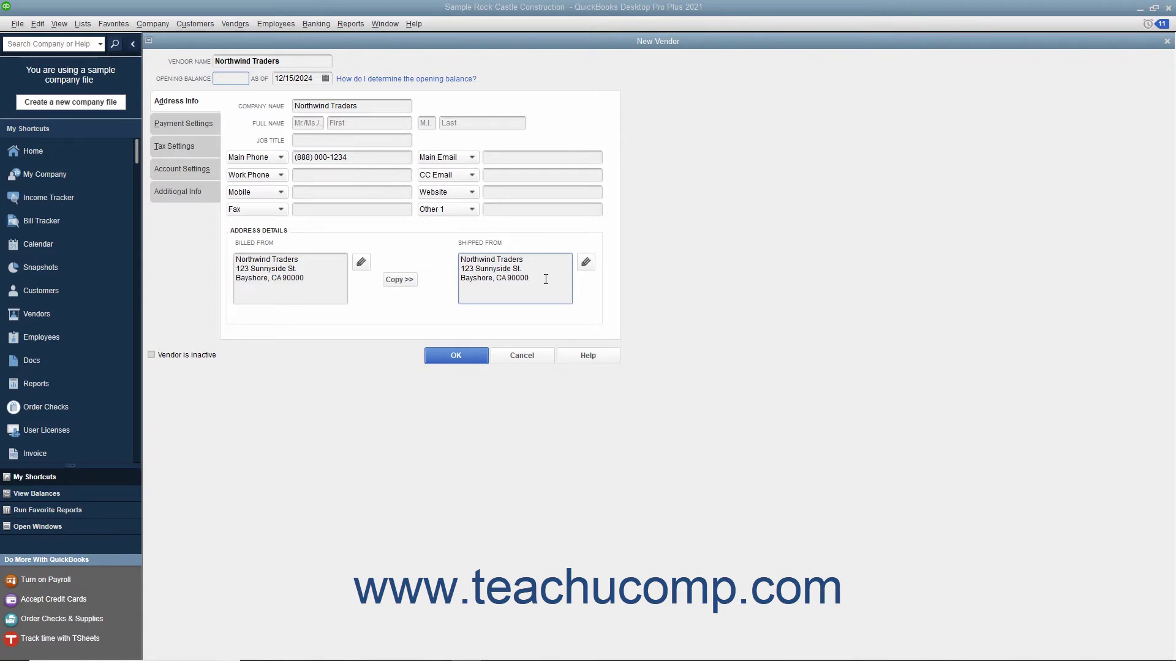
On the Payment Settings tab, choose Net 30 payment terms and check the print-on-check name
click(208, 123)
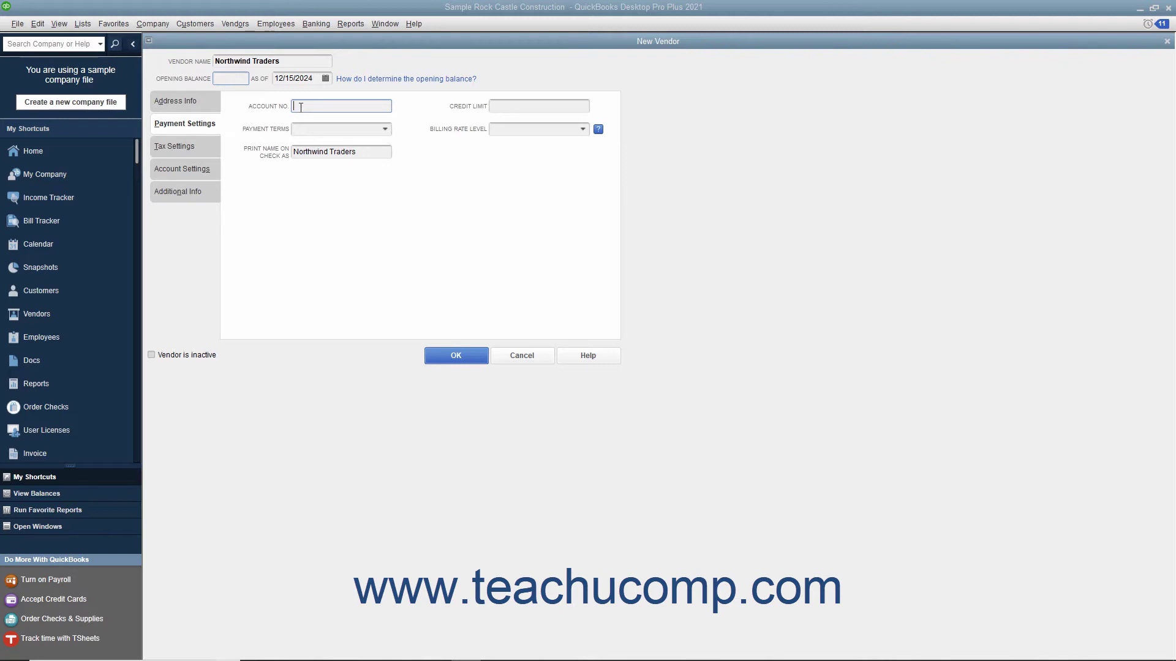
click(501, 108)
click(386, 131)
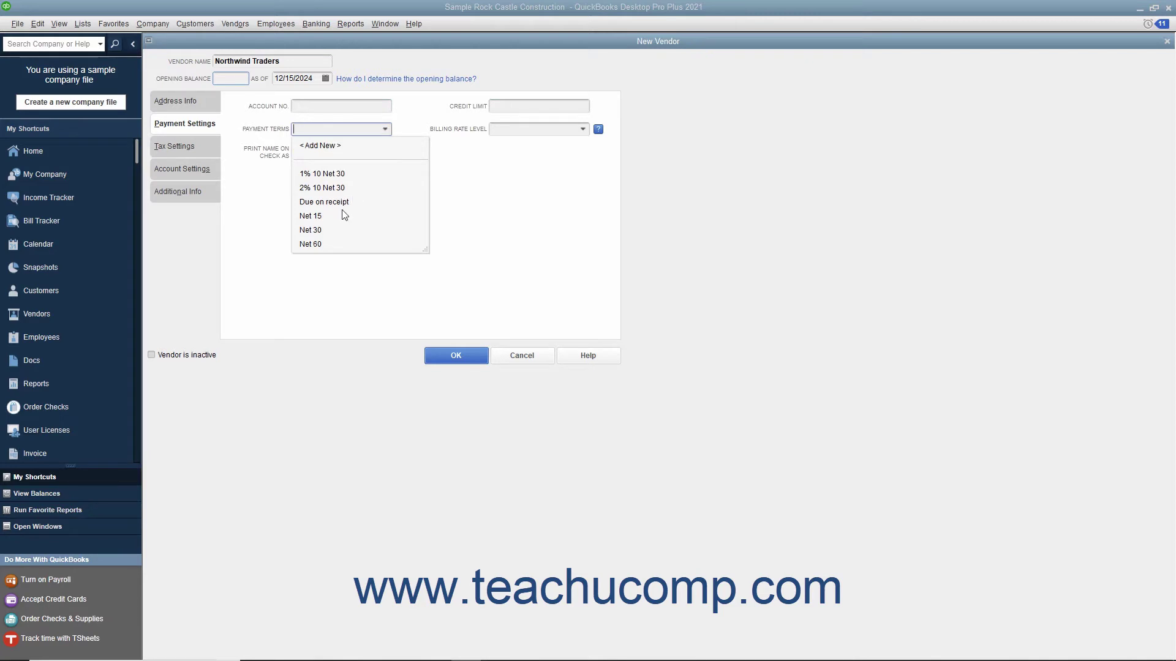
click(341, 230)
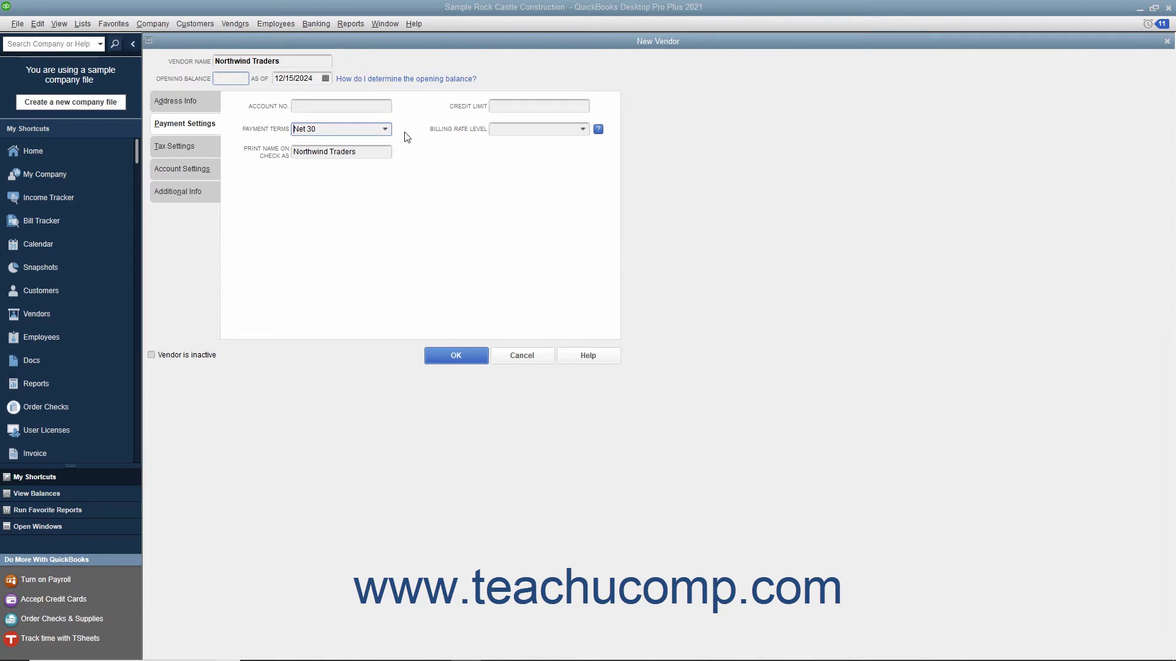
click(374, 150)
On the Tax Settings tab, toggle 'Vendor eligible for 1099' on and back off
click(200, 147)
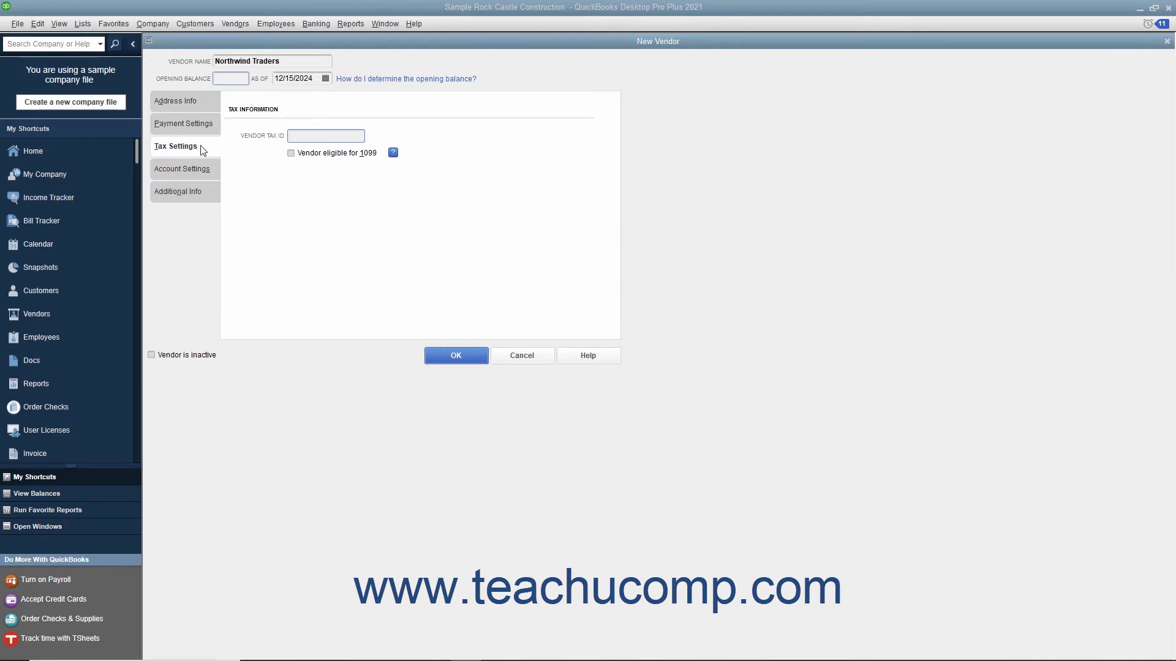
click(288, 155)
click(290, 154)
On the Account Settings tab, open the first prefill account list and close it unselected
click(206, 174)
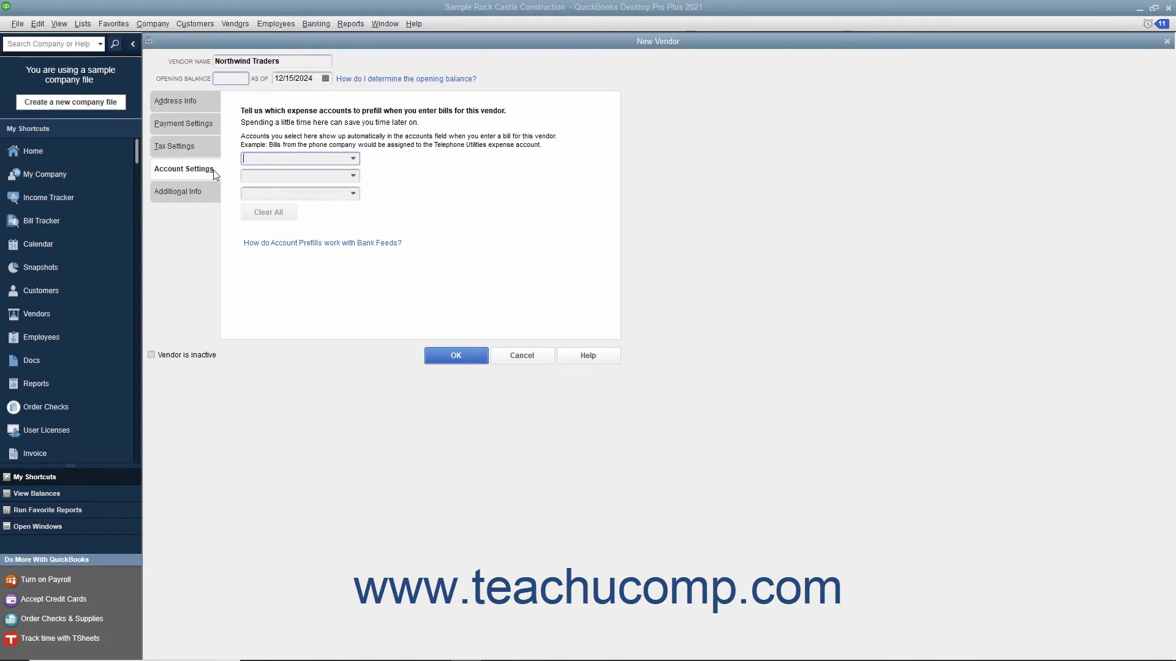
click(352, 159)
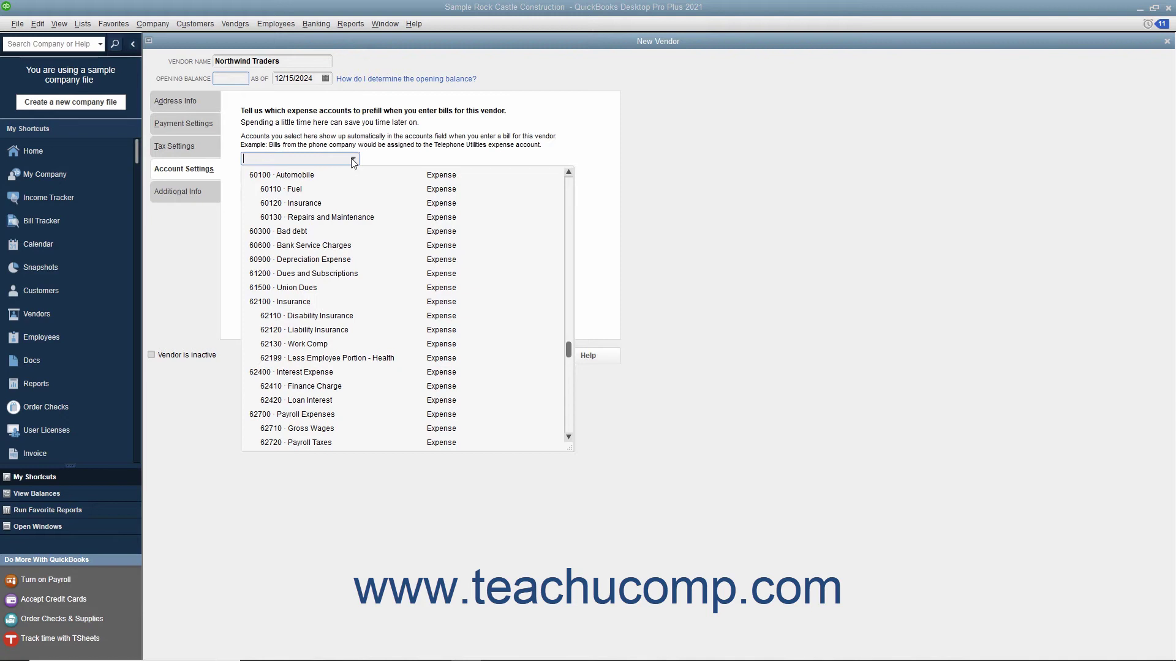
click(353, 160)
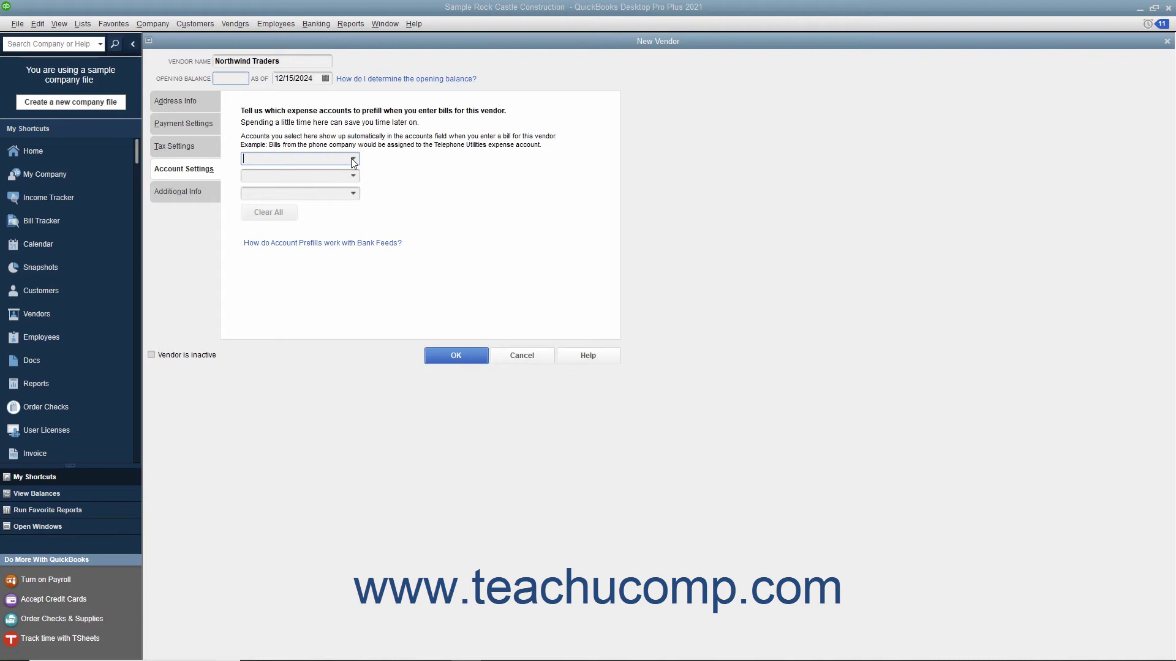
On the Additional Info tab, leave Vendor Type blank and move to the Discount Available field
click(199, 188)
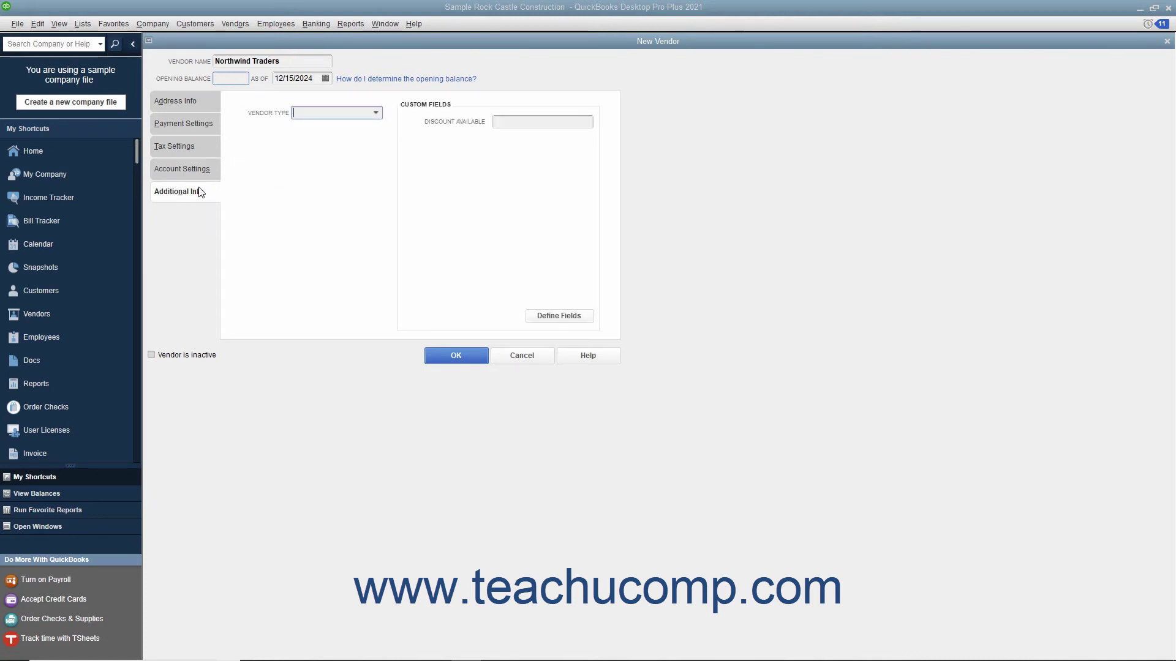
click(375, 113)
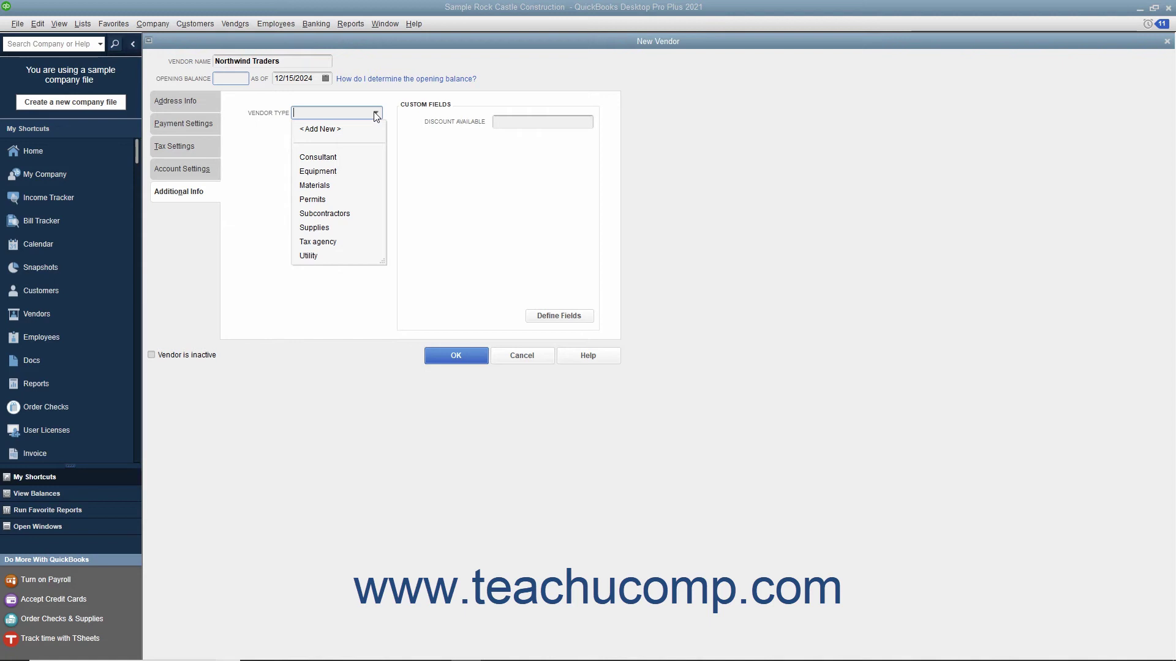
click(376, 115)
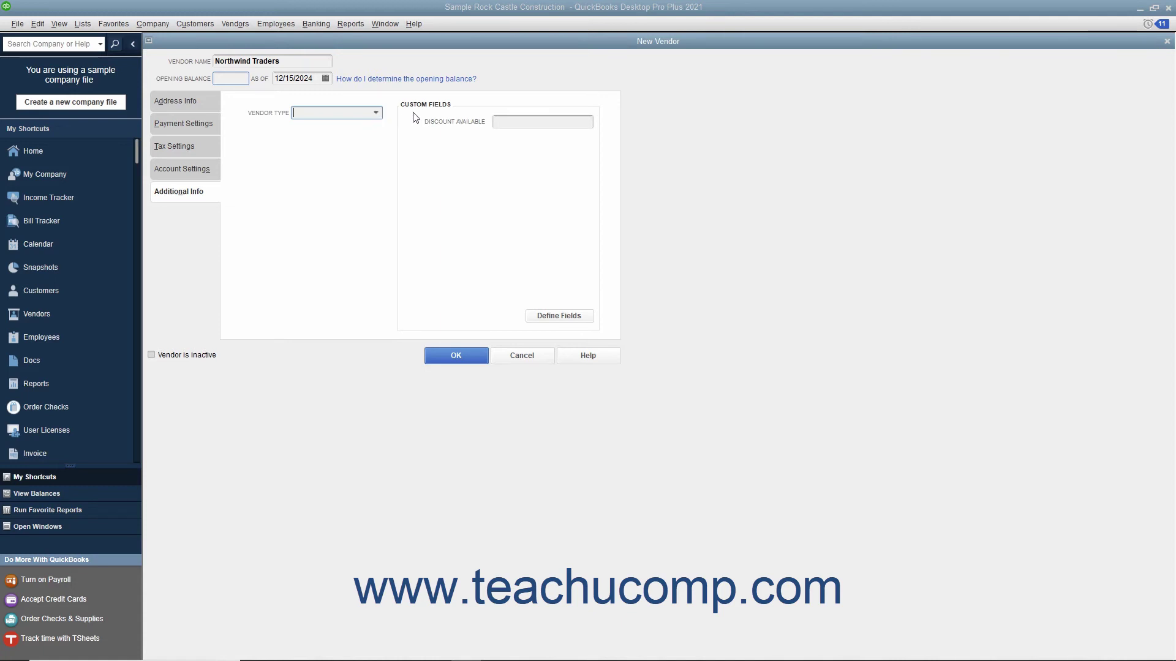
click(506, 124)
Confirm the New Vendor window with OK to save Northwind Traders
click(454, 356)
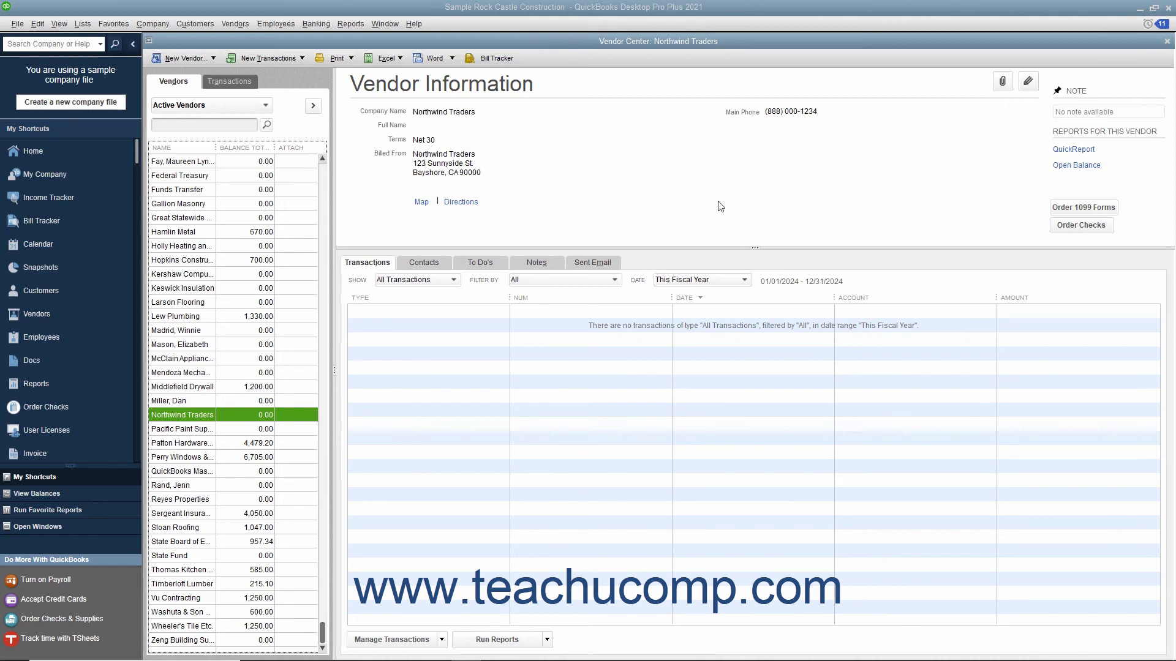
Edit Northwind Traders and change the last digit of its main phone number to 5
click(1027, 83)
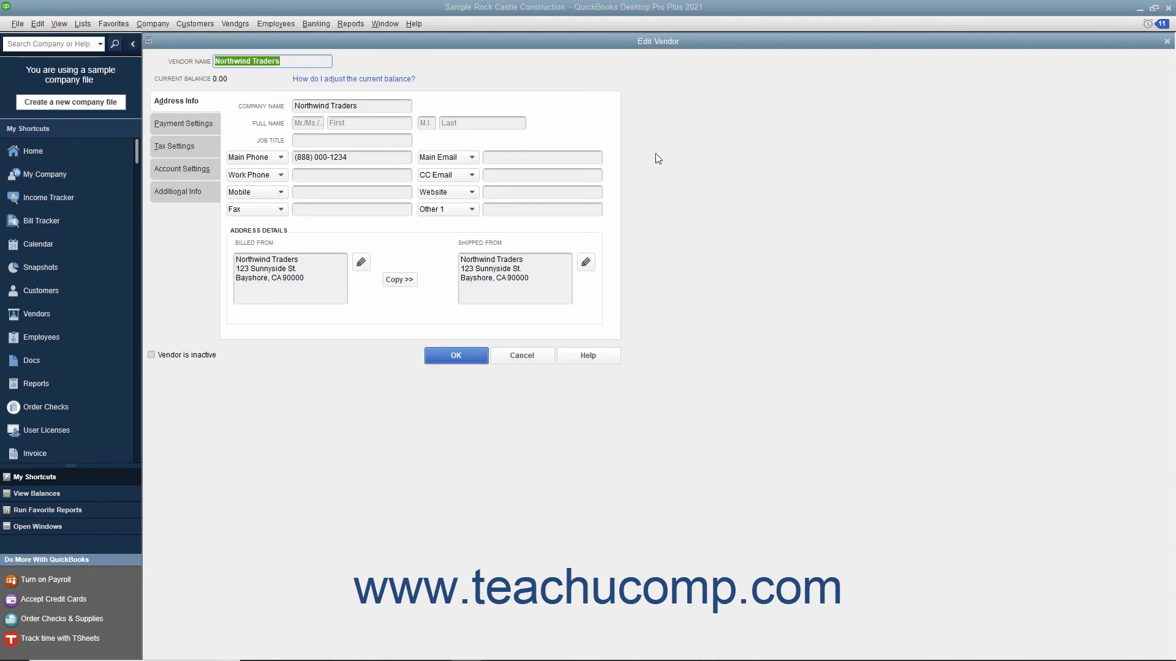
click(345, 159)
key(BackSpace)
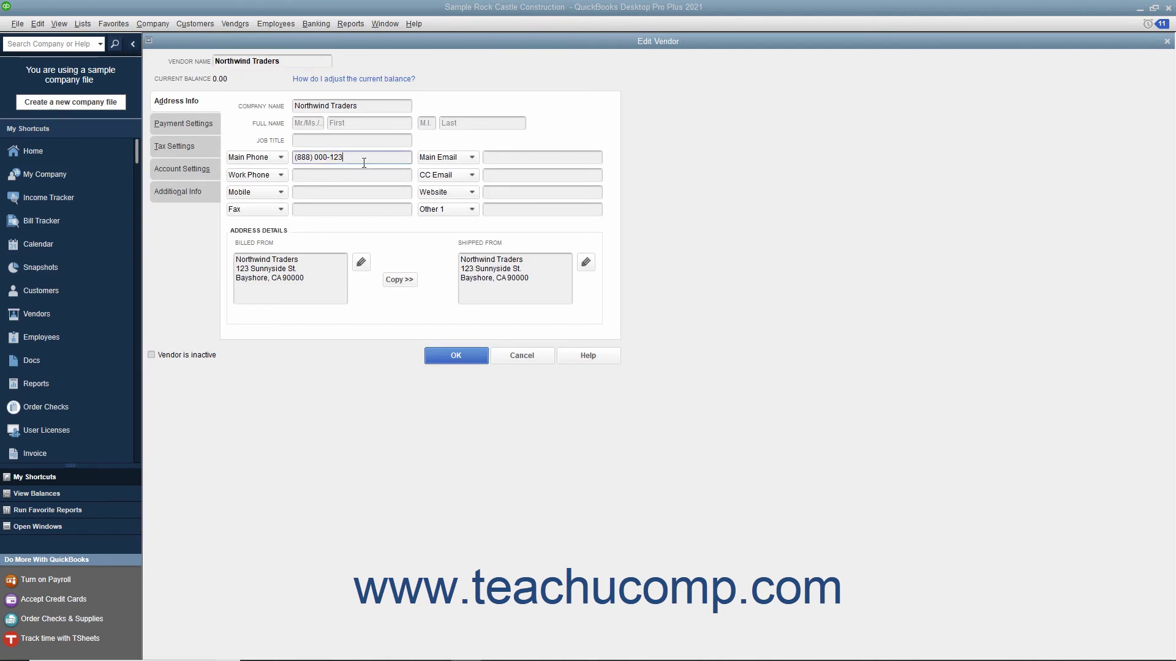
text(5)
Confirm the Edit Vendor window with OK to keep the updated main phone
click(445, 354)
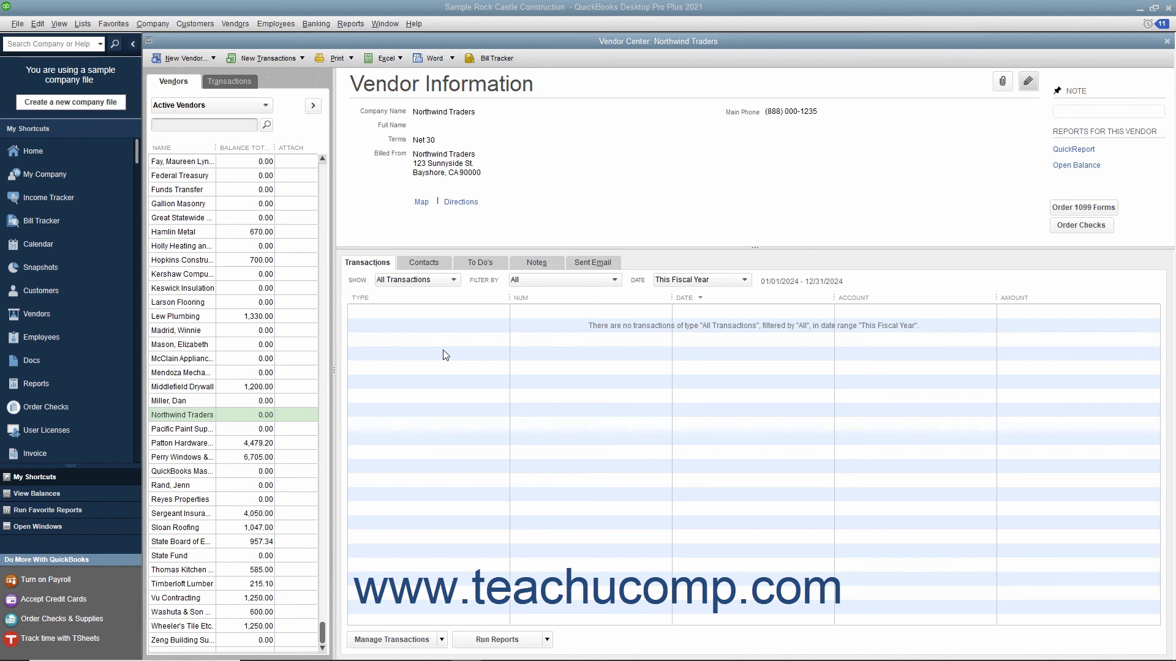
Select Northwind Traders in the Vendors list and choose Delete Vendor from the Edit menu
click(196, 416)
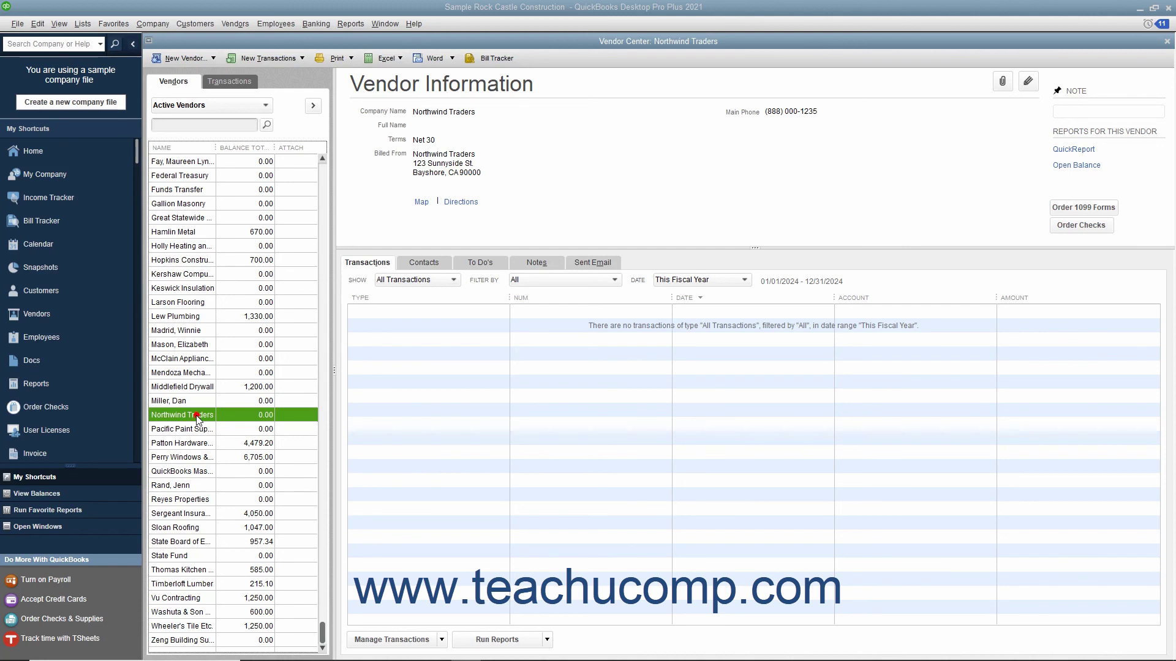
click(37, 24)
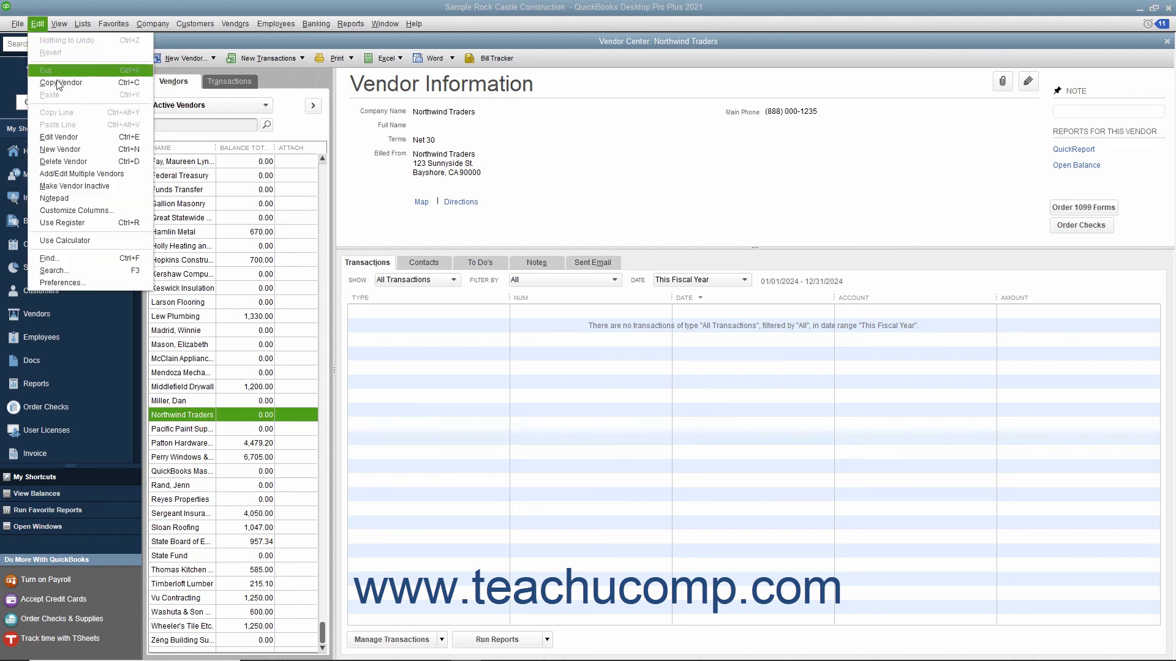
click(84, 163)
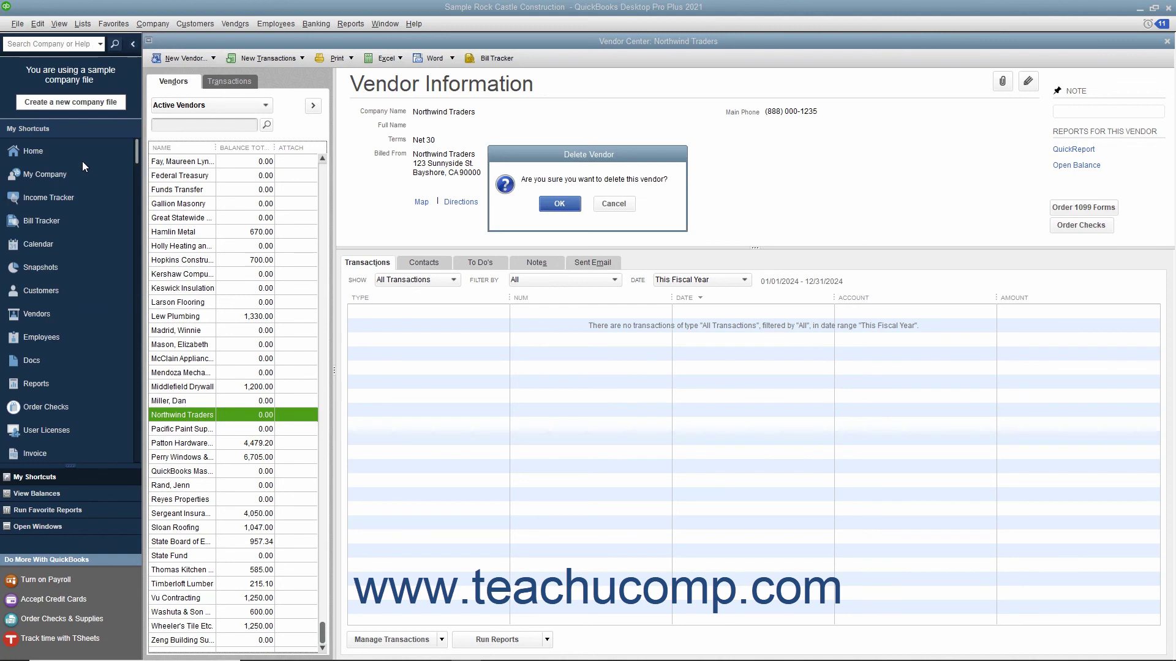